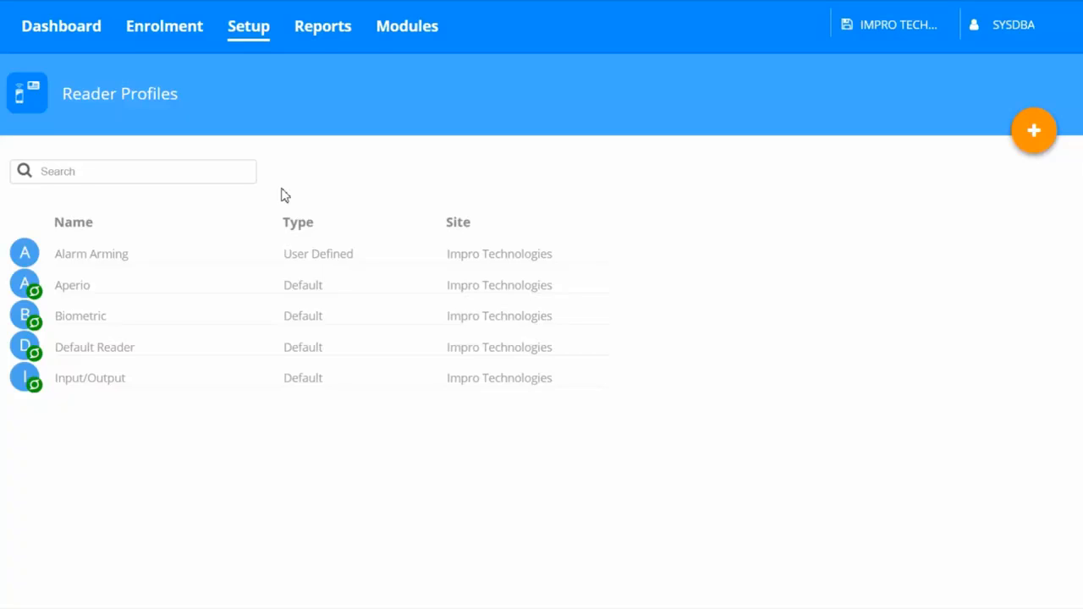
# Step: Create a reader profile named Reception as a copy of Default Reader Template and assign the Reception (IN) reader to it
pyautogui.click(1026, 149)
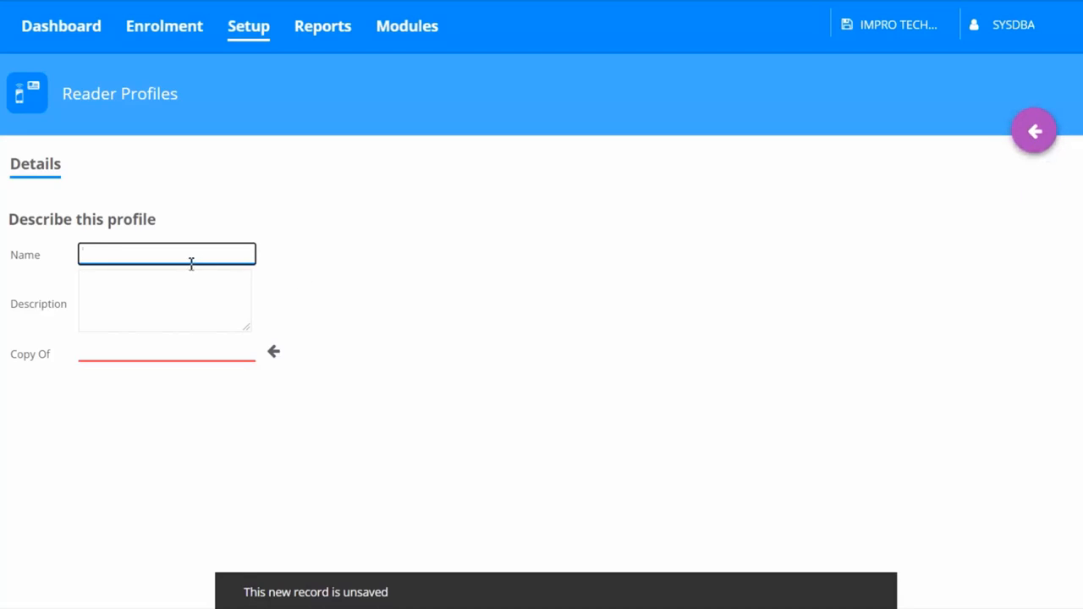
pyautogui.write('Receptio')
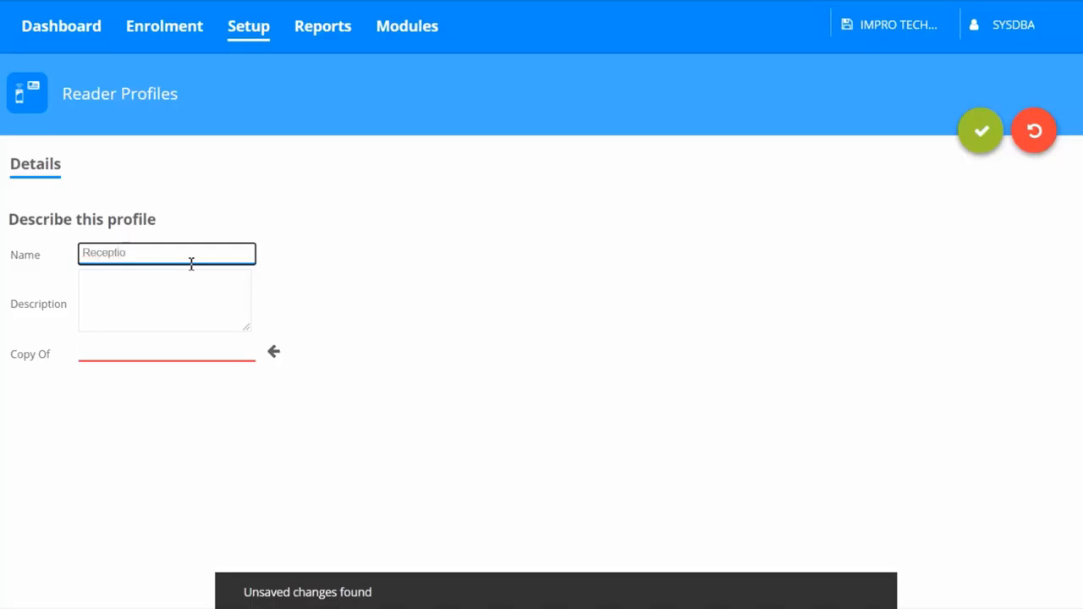
pyautogui.write('n')
pyautogui.click(274, 355)
pyautogui.click(274, 356)
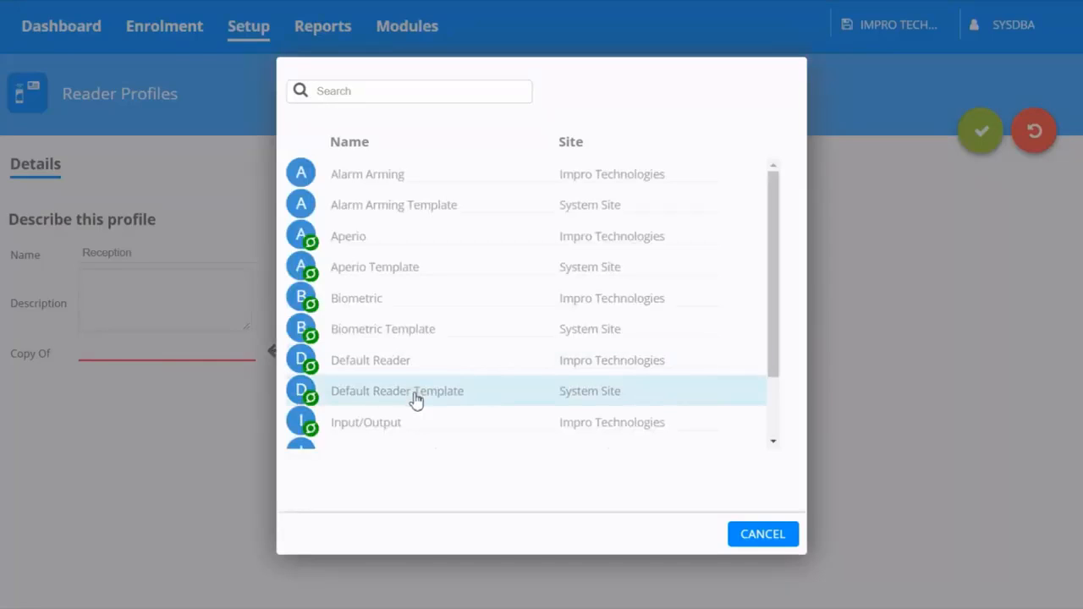
pyautogui.click(415, 396)
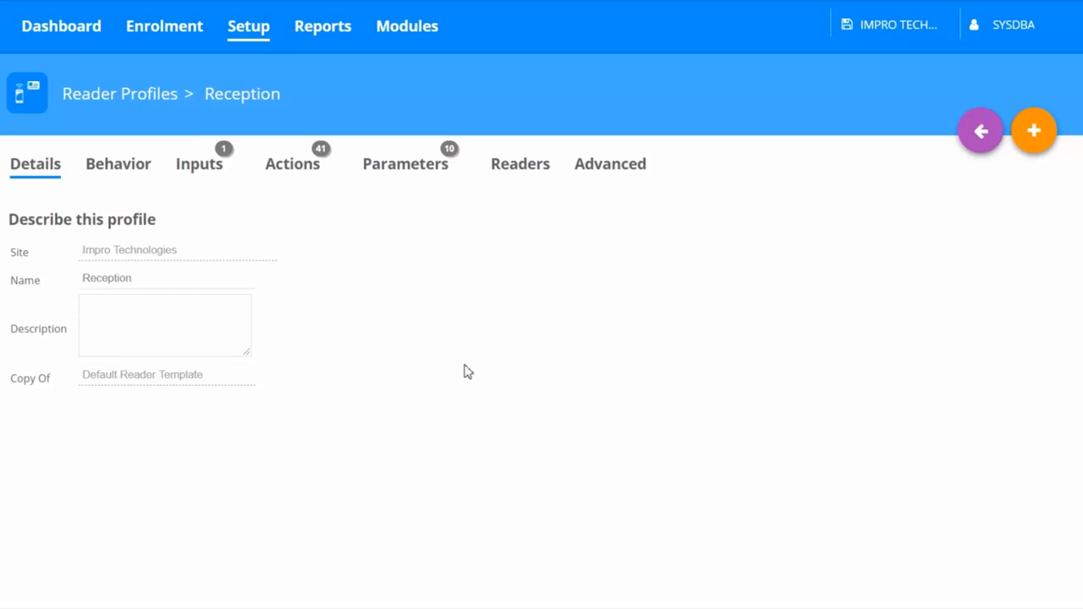
pyautogui.click(525, 178)
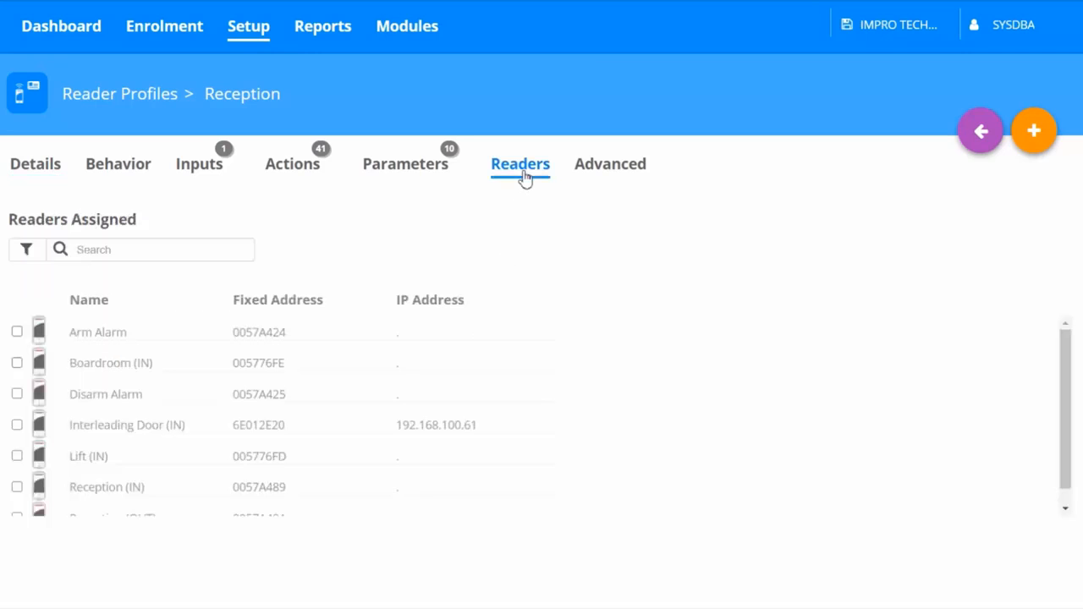
pyautogui.click(17, 488)
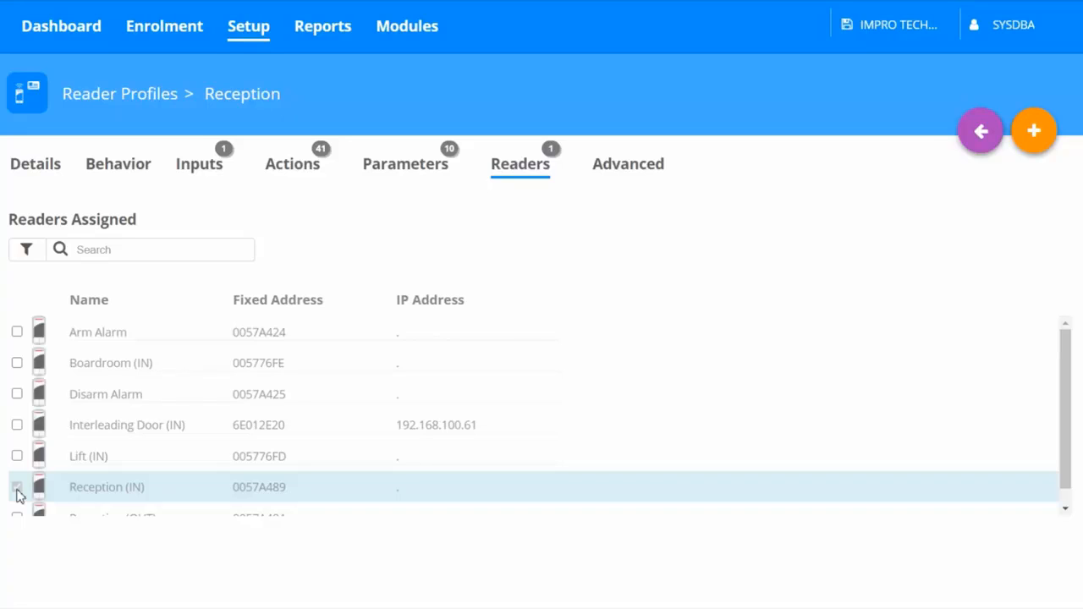
# Step: Add an input named Dos to the Reception profile, using the Door Open Sensor type assigned to all, and save it
pyautogui.click(209, 173)
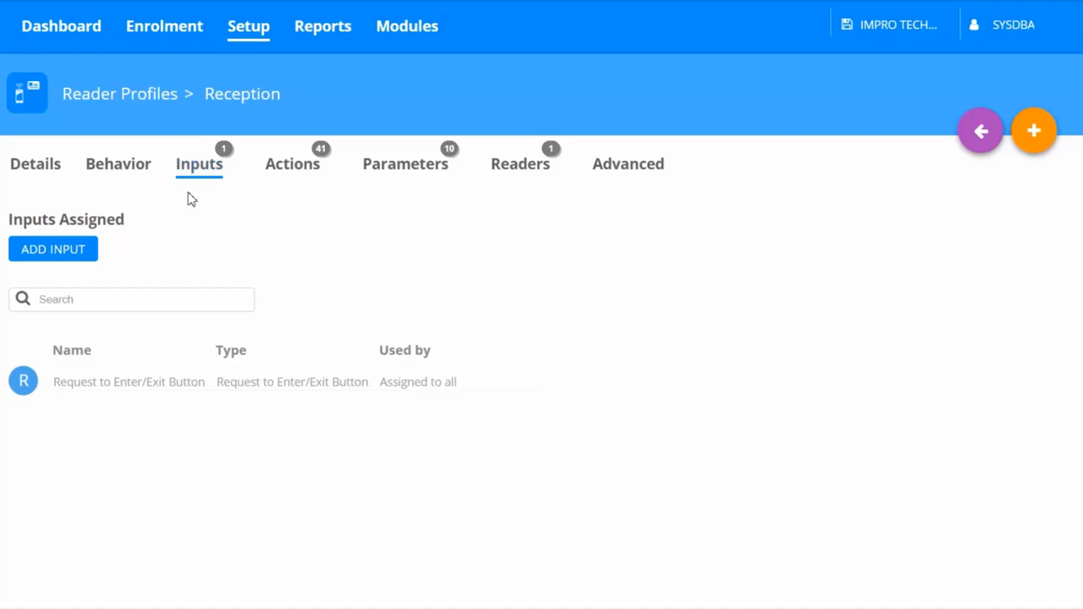
pyautogui.click(79, 259)
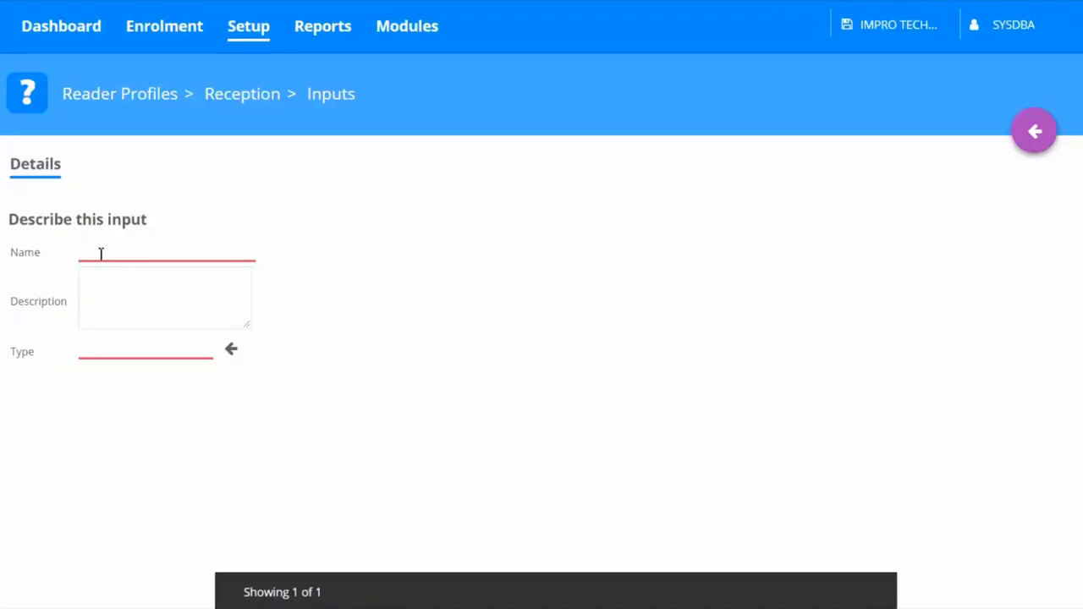
pyautogui.click(101, 254)
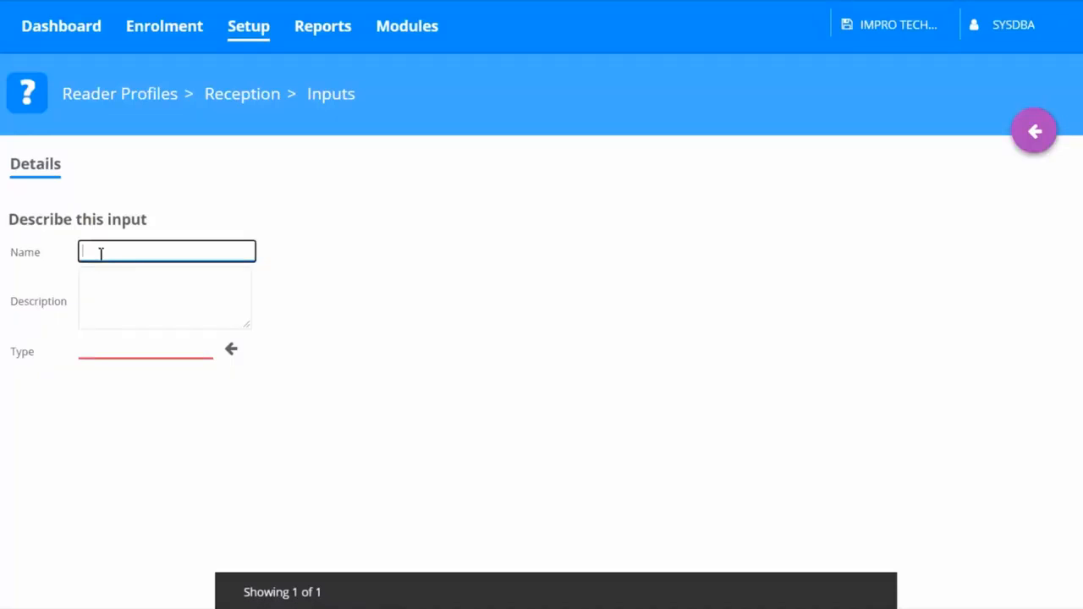
pyautogui.write('Dos')
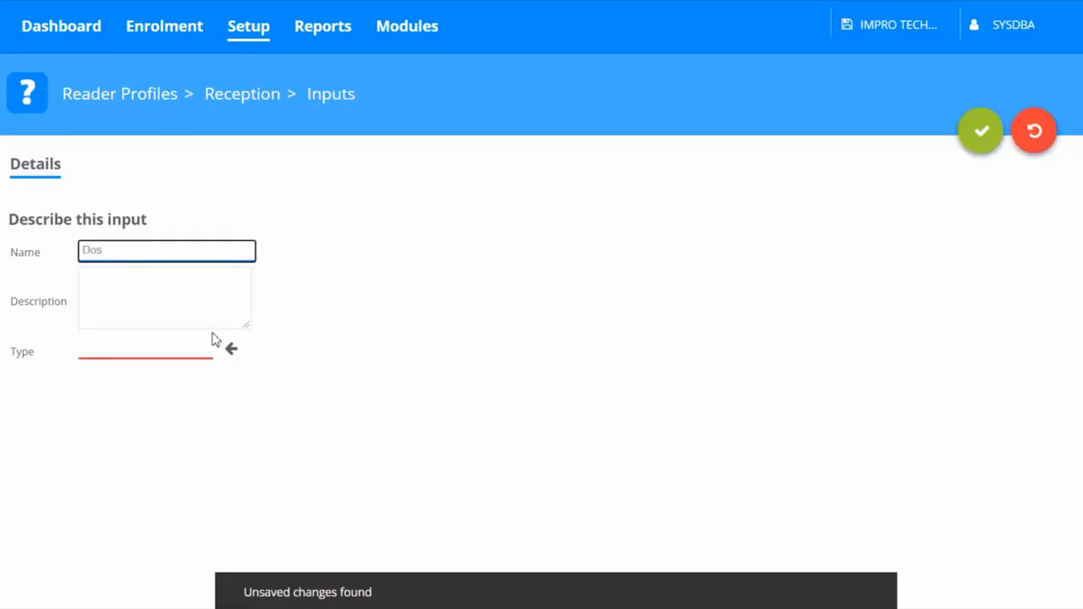
pyautogui.click(232, 352)
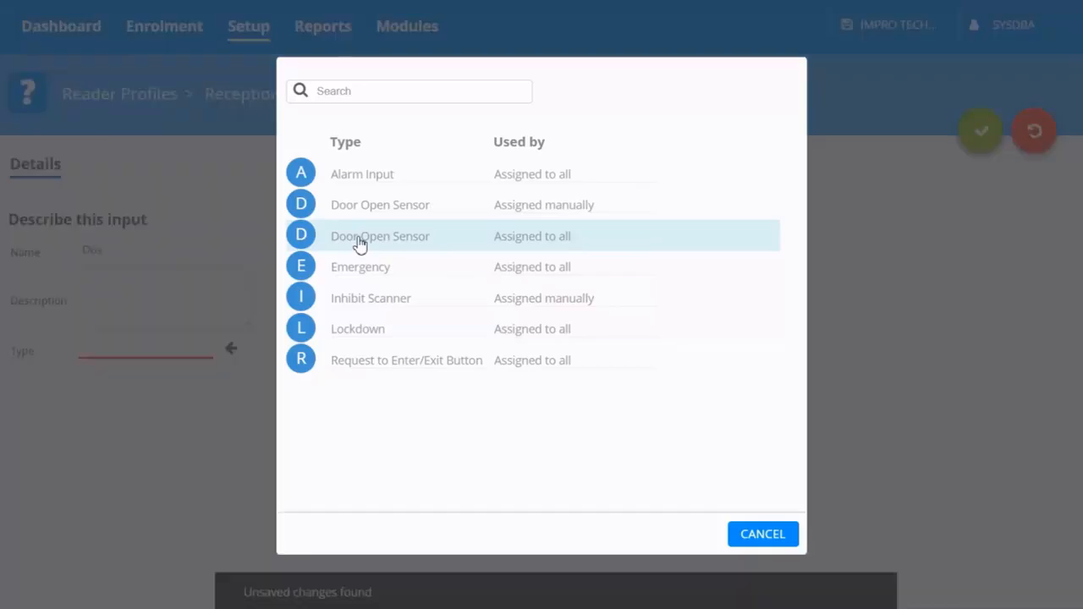
pyautogui.click(360, 244)
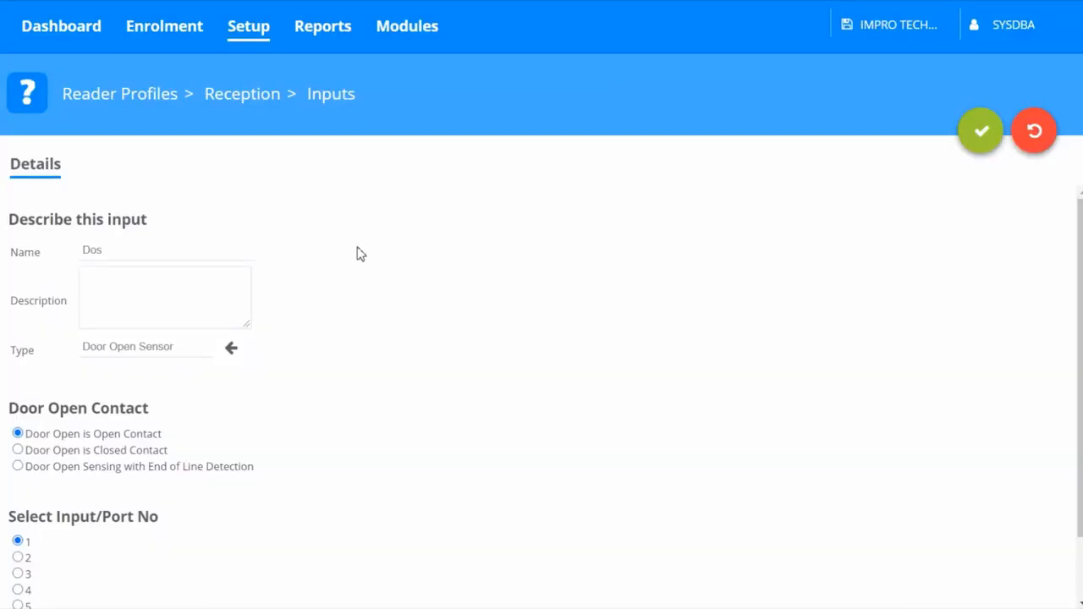
pyautogui.click(978, 146)
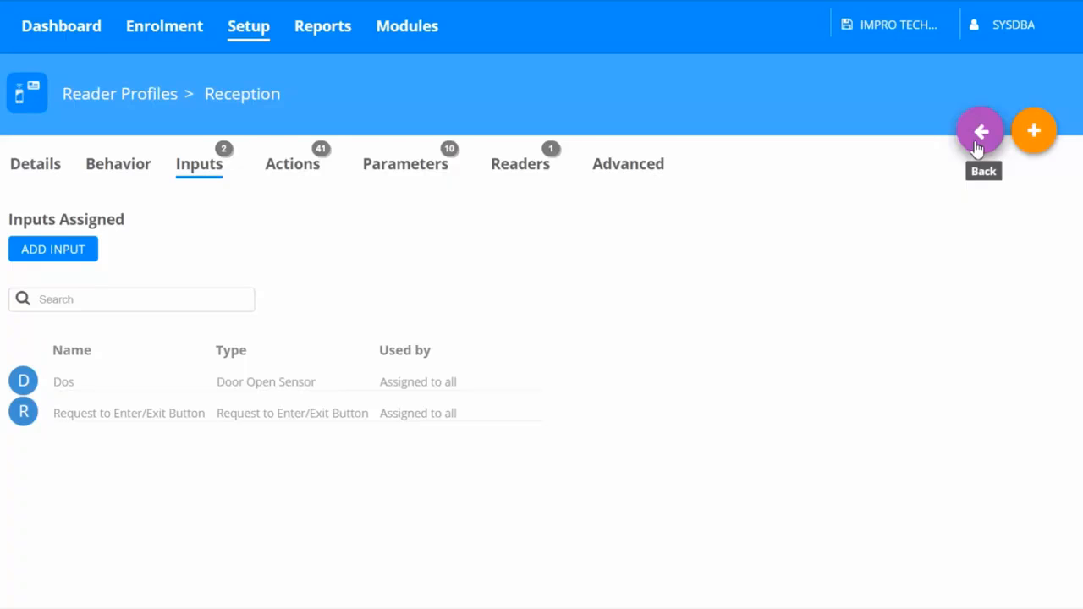
# Step: Open the profile's Door Timer - Allowed In action and review its sensor input, door open time and door open delay
pyautogui.click(306, 180)
pyautogui.scroll(-3, 351, 415)
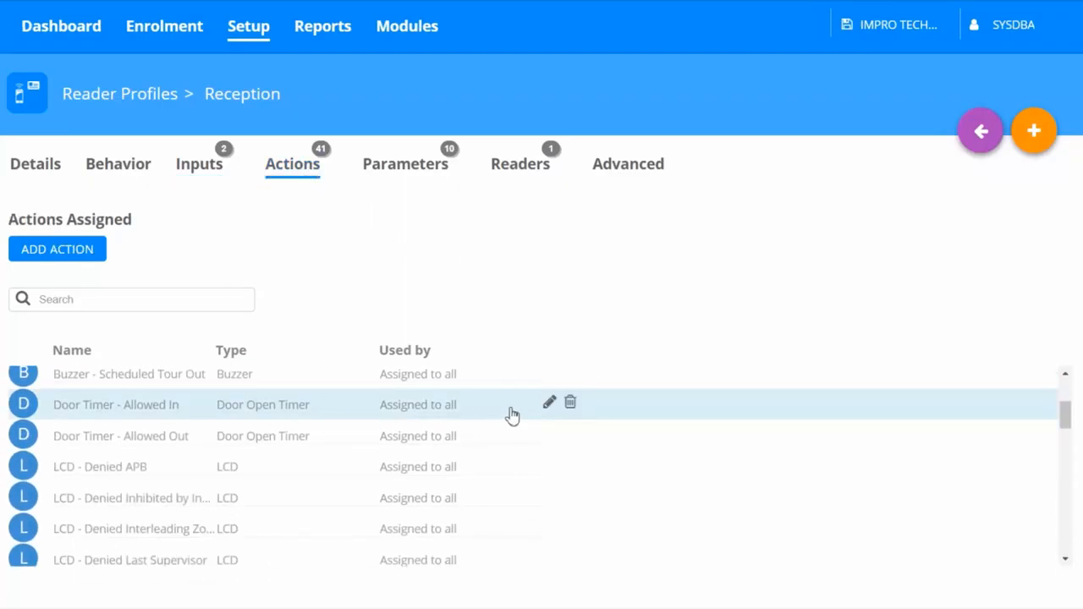
pyautogui.click(550, 405)
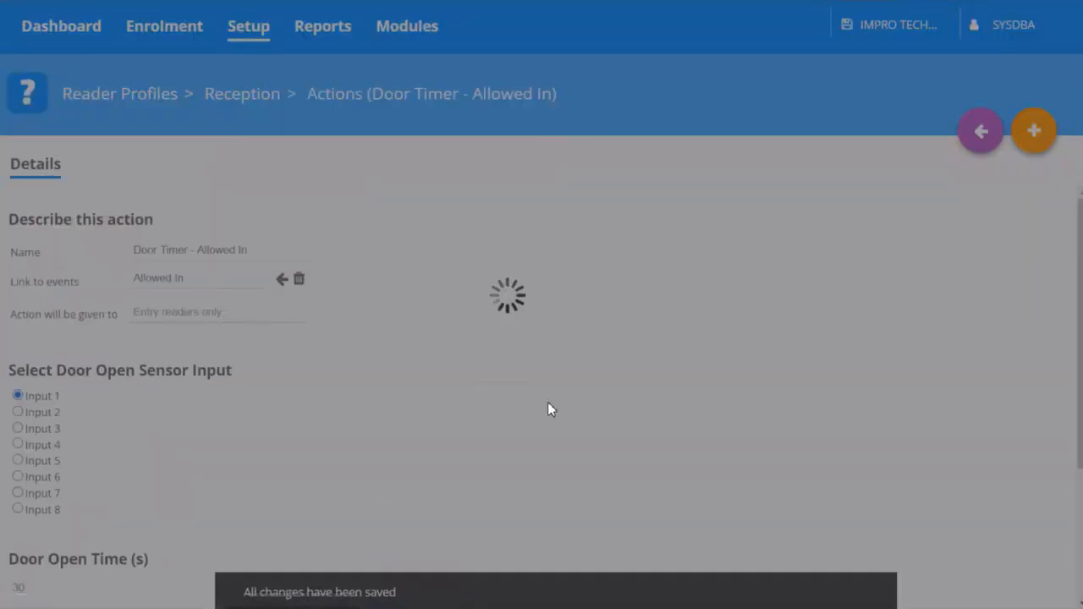
pyautogui.scroll(-3, 551, 410)
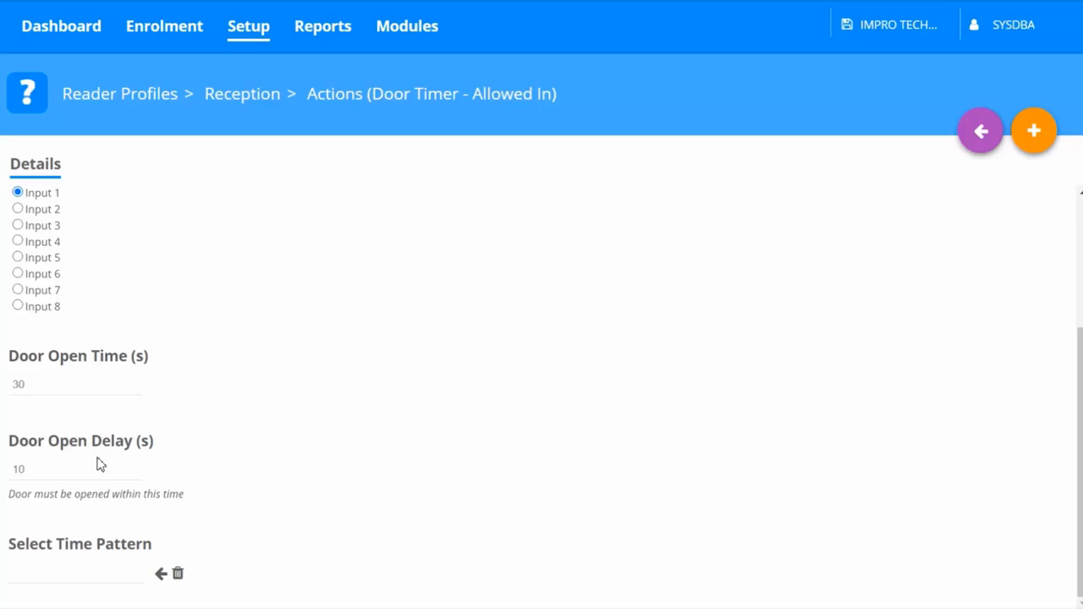
# Step: Open the event actions of the Reception (OUT) reader and choose the Allowed Normal Out event
pyautogui.click(256, 39)
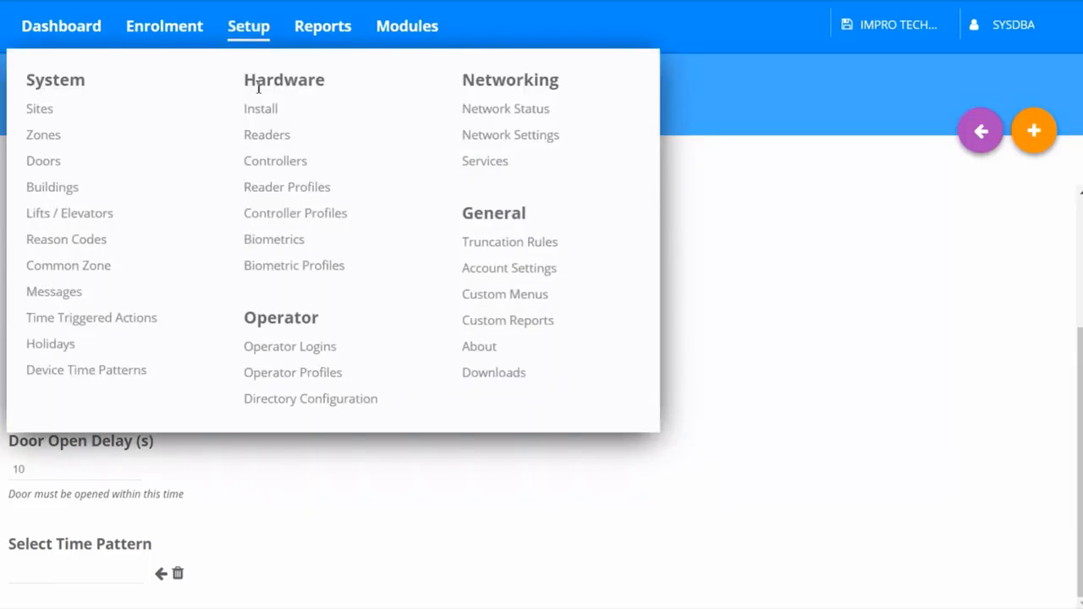
pyautogui.click(255, 139)
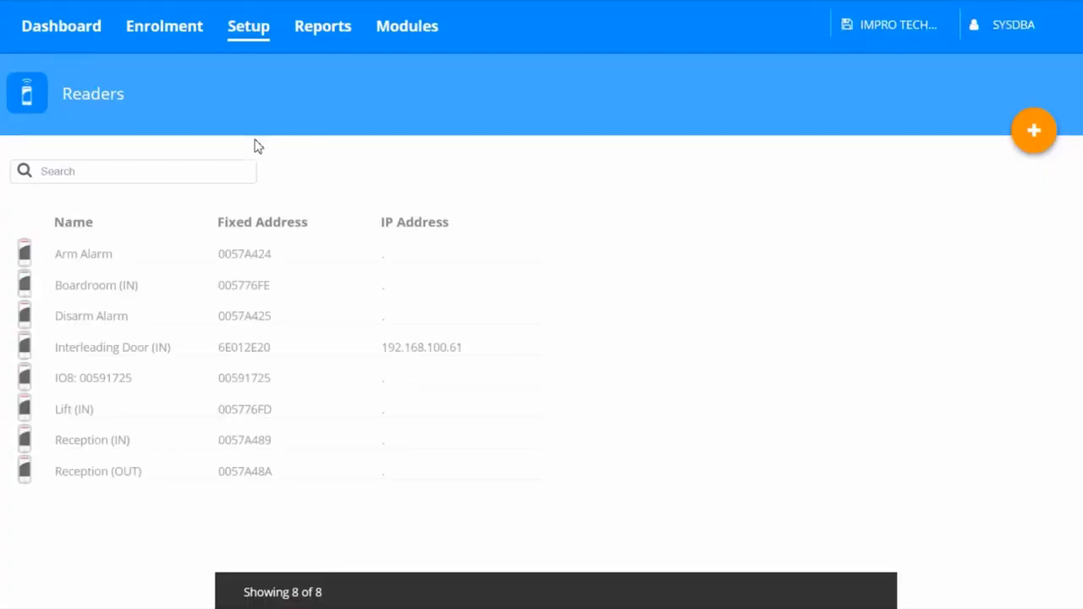
pyautogui.moveTo(569, 489)
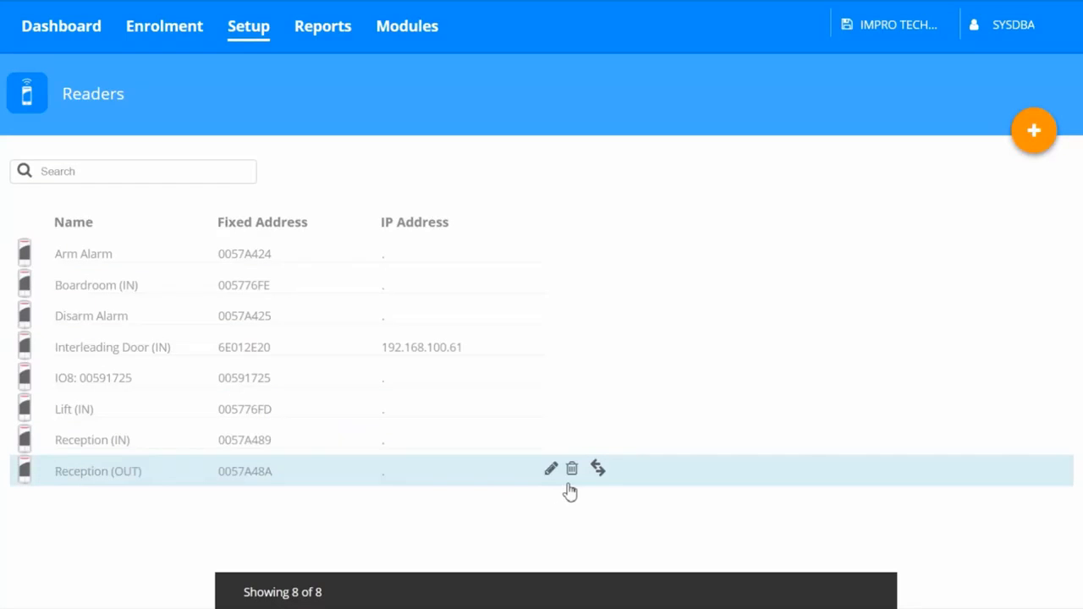
pyautogui.click(552, 472)
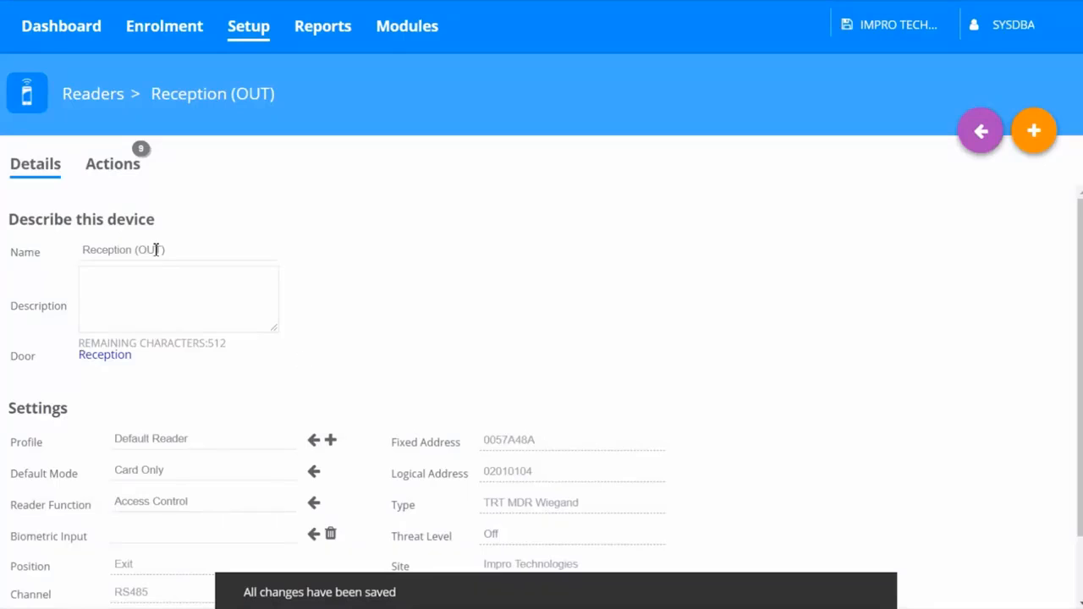
pyautogui.click(113, 167)
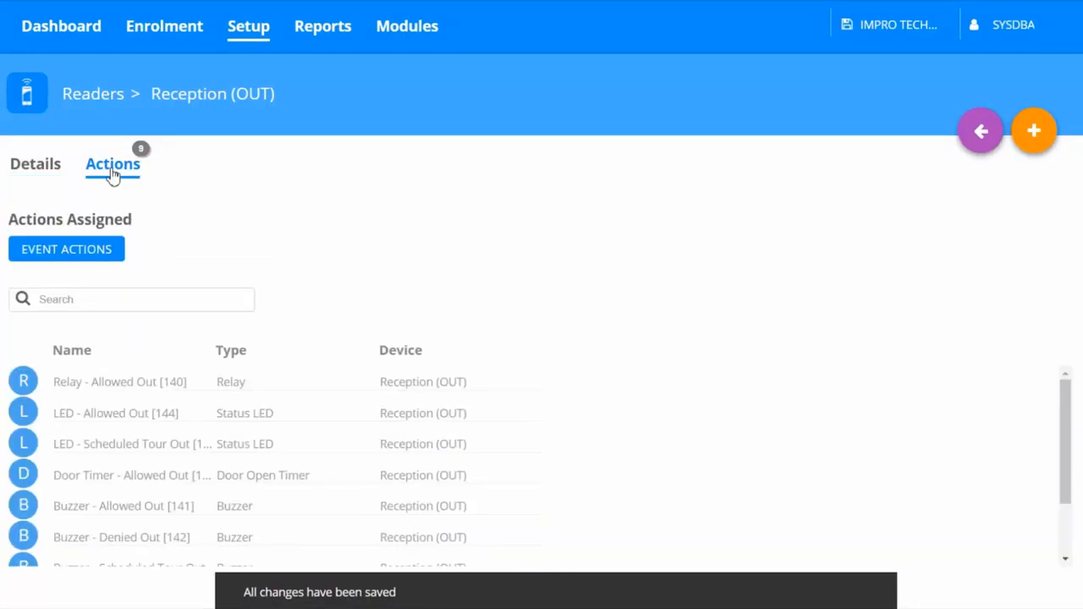
pyautogui.click(101, 252)
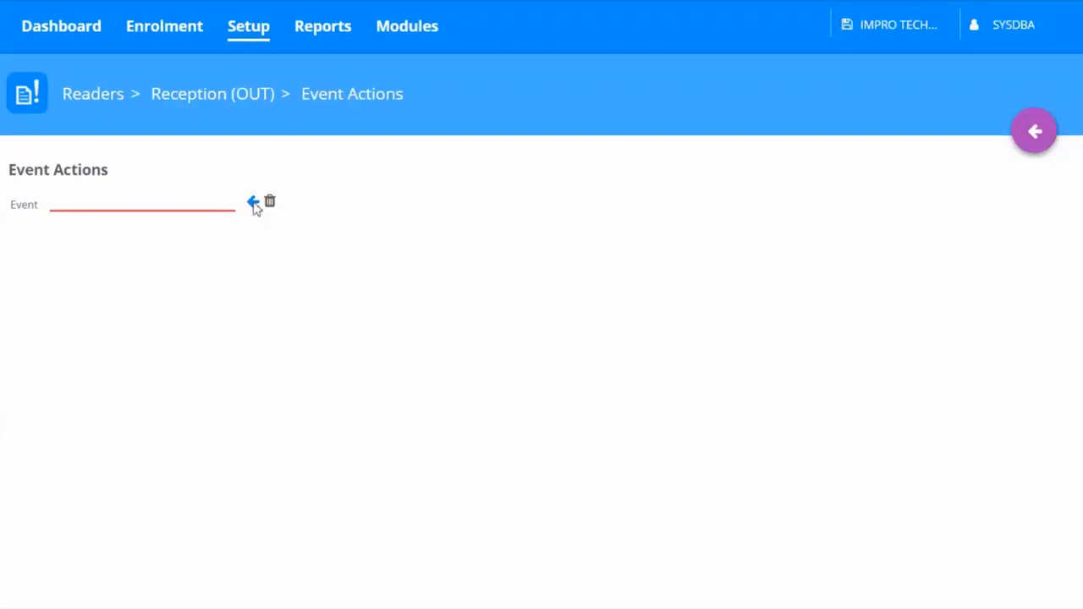
pyautogui.click(254, 205)
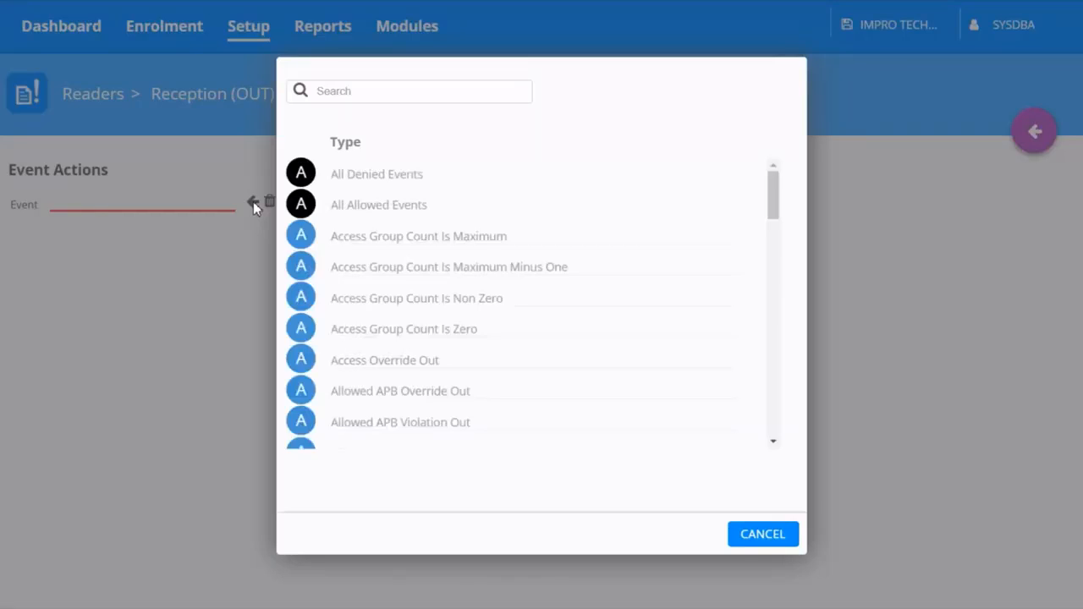
pyautogui.scroll(-5, 417, 350)
pyautogui.click(416, 345)
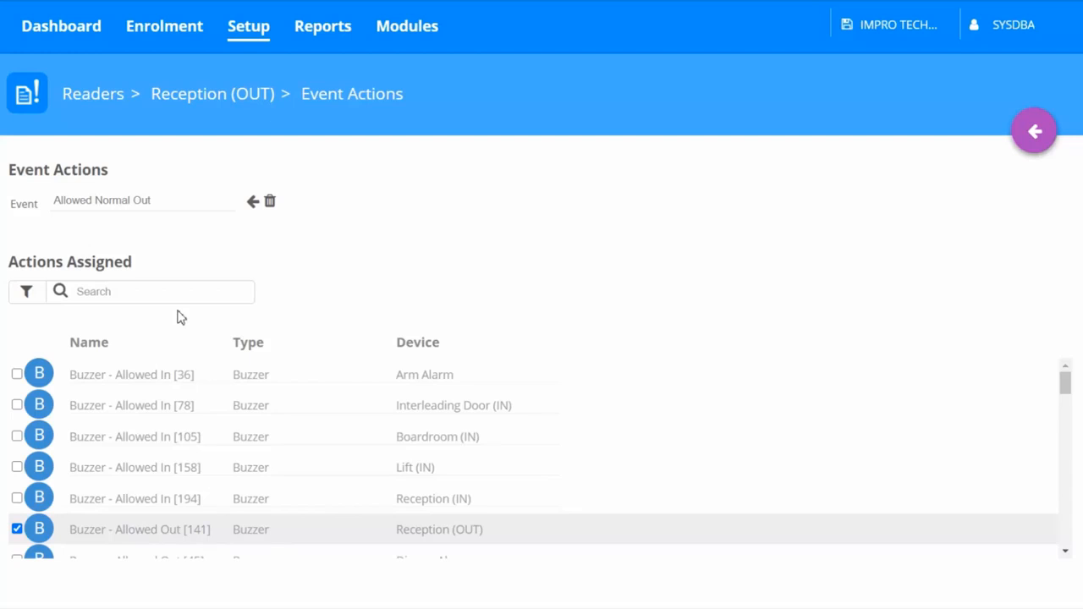
# Step: For this event, unassign the Reception (OUT) Door Timer - Allowed Out action and assign the Reception (IN) Door Timer - Allowed In action instead
pyautogui.scroll(-3, 145, 398)
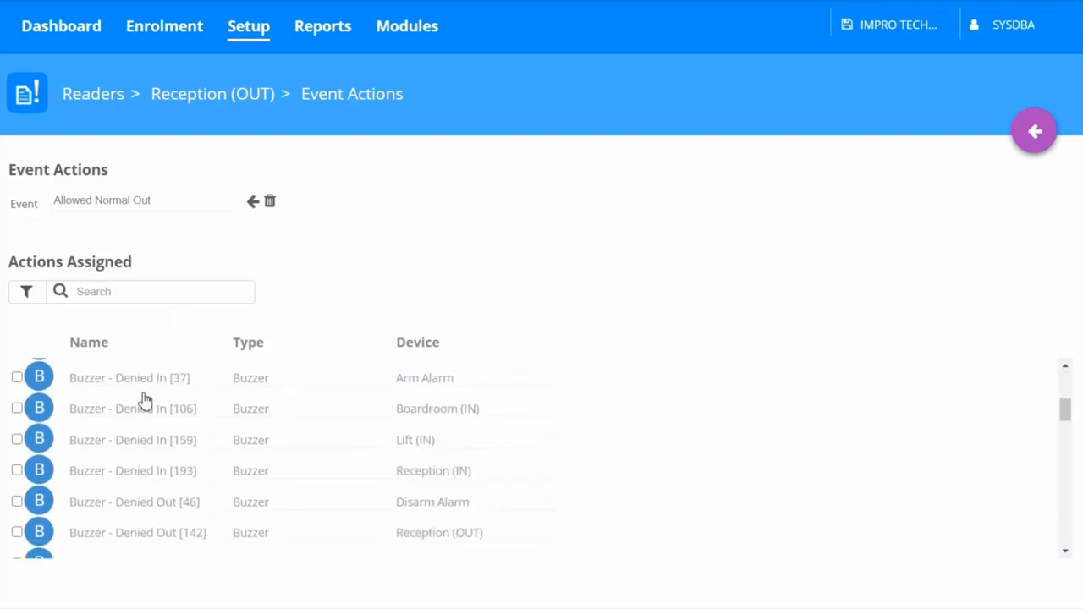
pyautogui.scroll(-5, 141, 421)
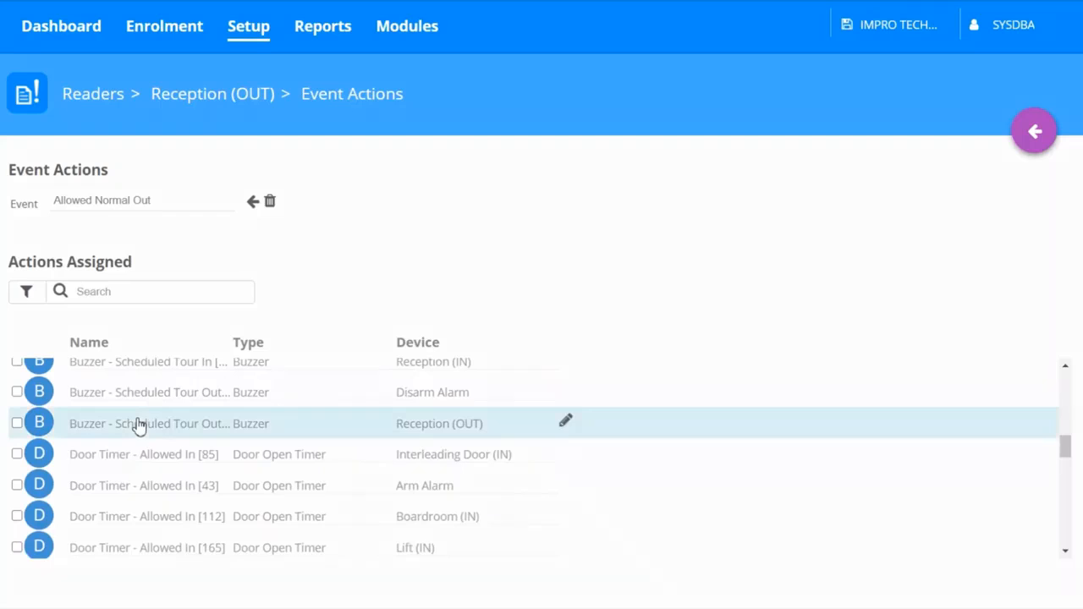
pyautogui.scroll(-2, 138, 425)
pyautogui.scroll(-2, 138, 423)
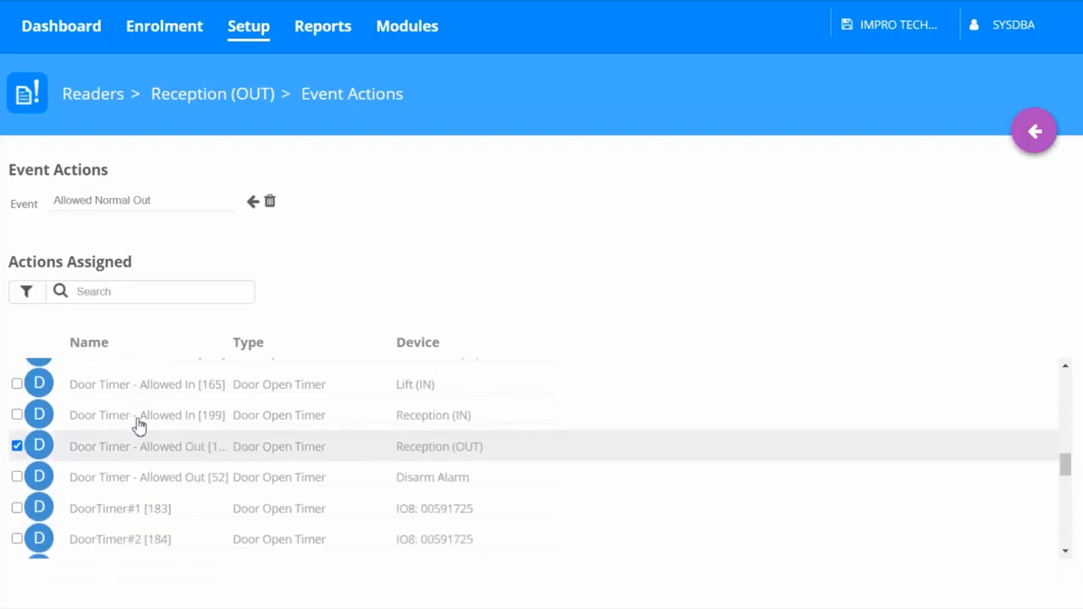
pyautogui.click(17, 447)
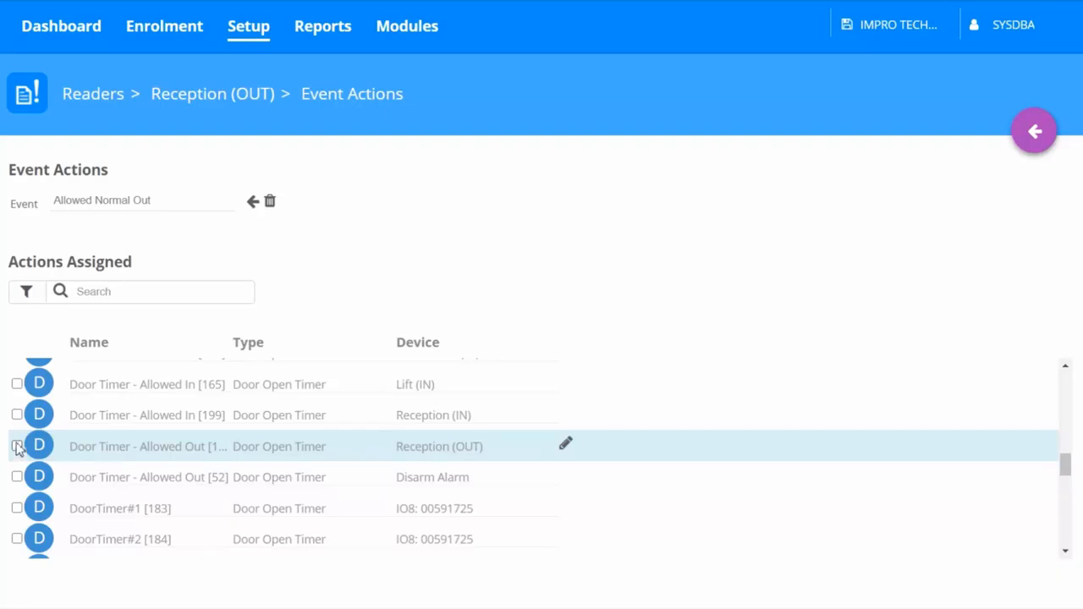
pyautogui.click(17, 415)
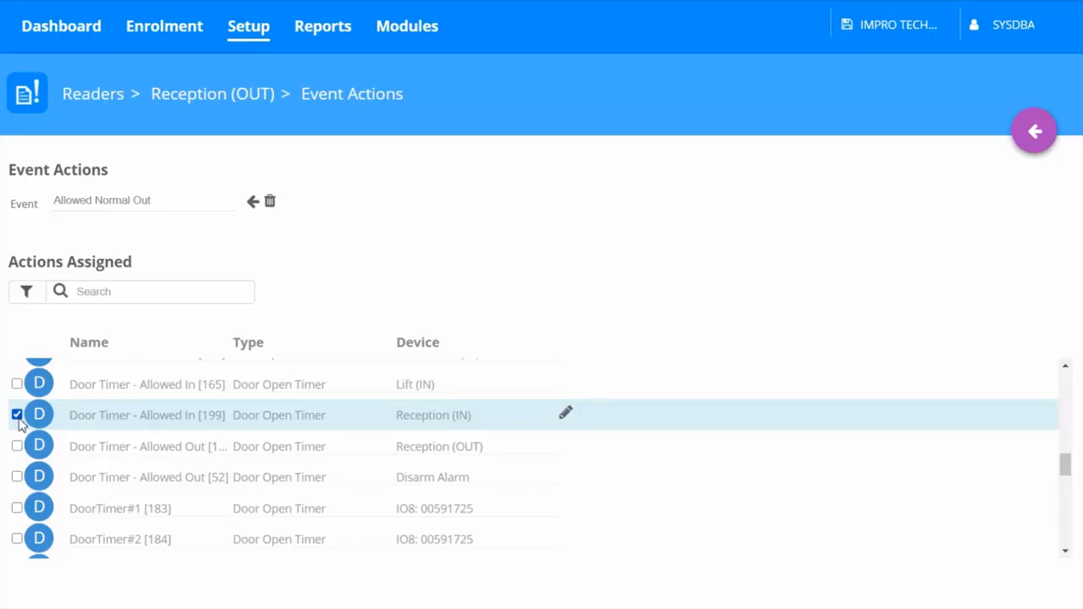
# Step: Open the dashboard's transaction viewer to monitor door events
pyautogui.click(51, 31)
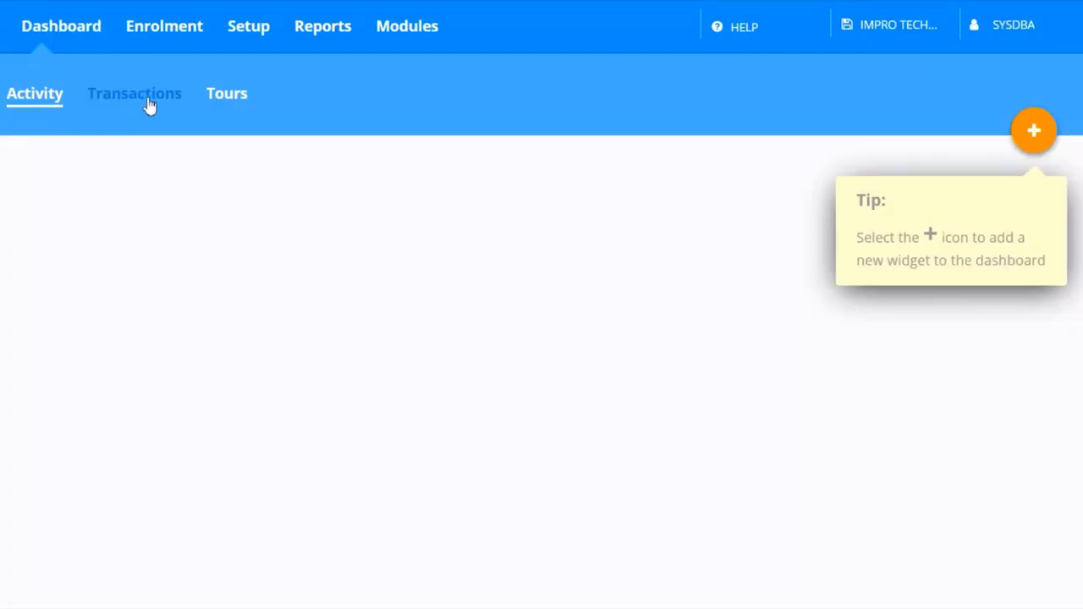
pyautogui.click(148, 103)
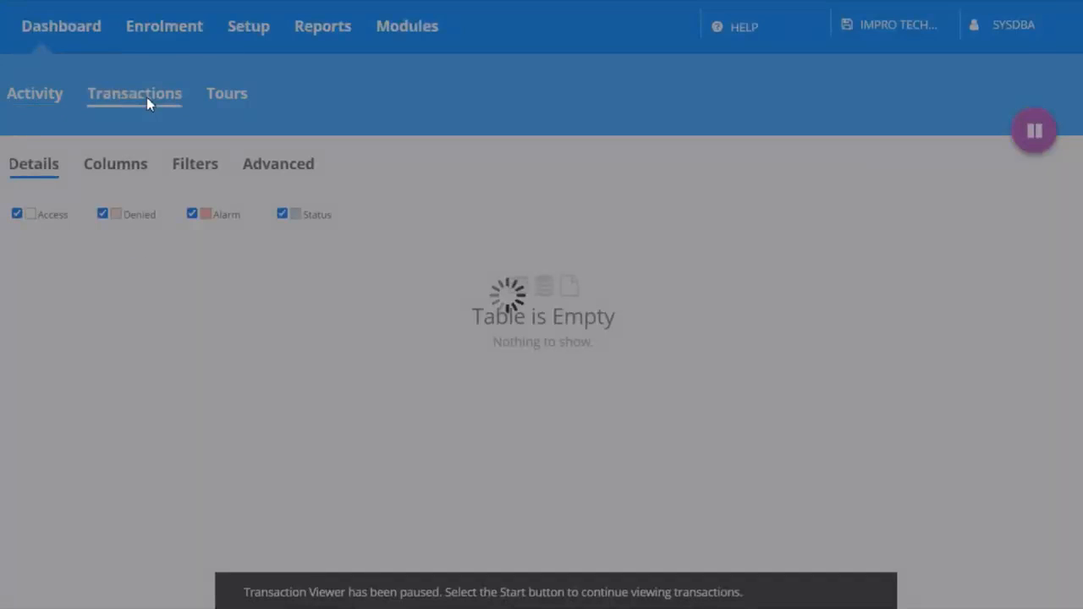